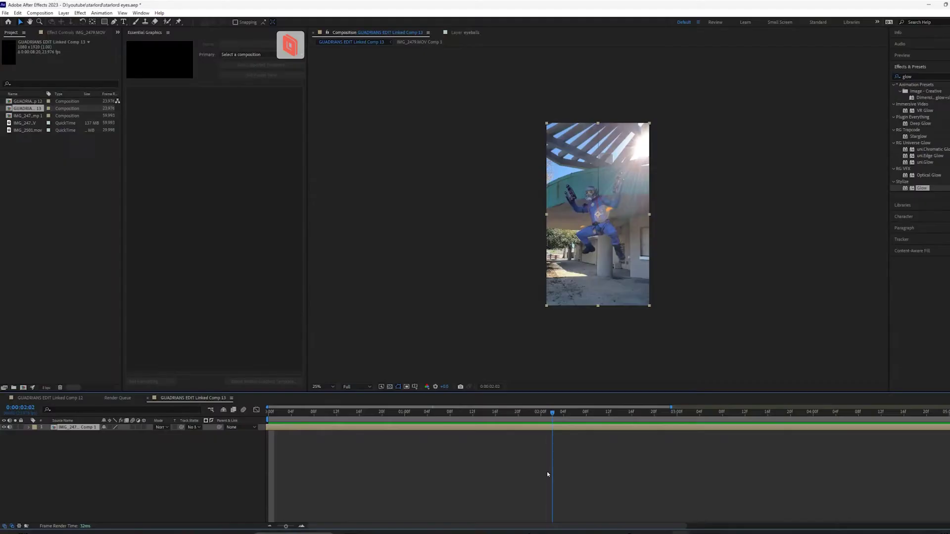
Step: Move the playhead back one frame to 0:00:02:01
{"action": "left_click_drag", "start_coordinate": [553, 474], "coordinate": [547, 474]}
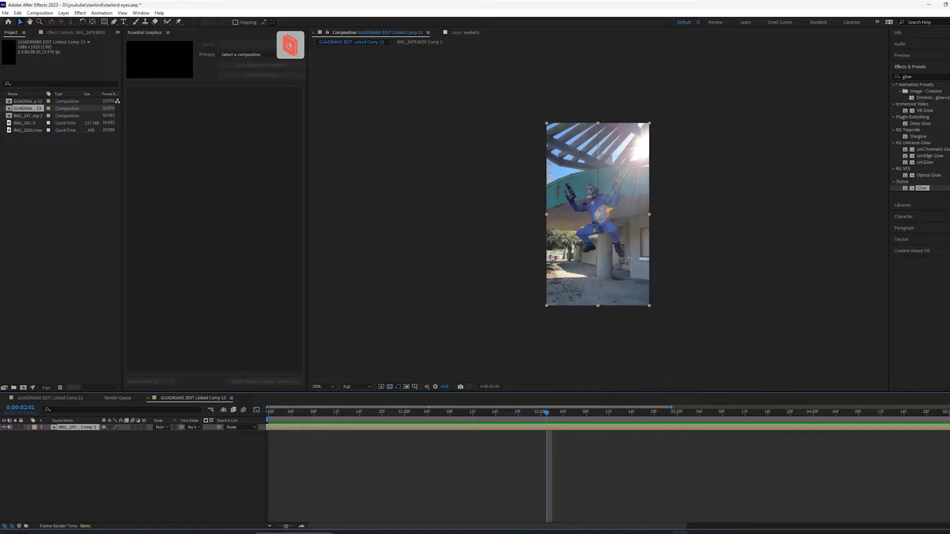
Step: Search effects for 'simple wire' and apply CC Simple Wire Removal to the IMG_2479.MOV Comp 1 layer
{"action": "double_click", "coordinate": [918, 77]}
{"action": "type", "text": "s"}
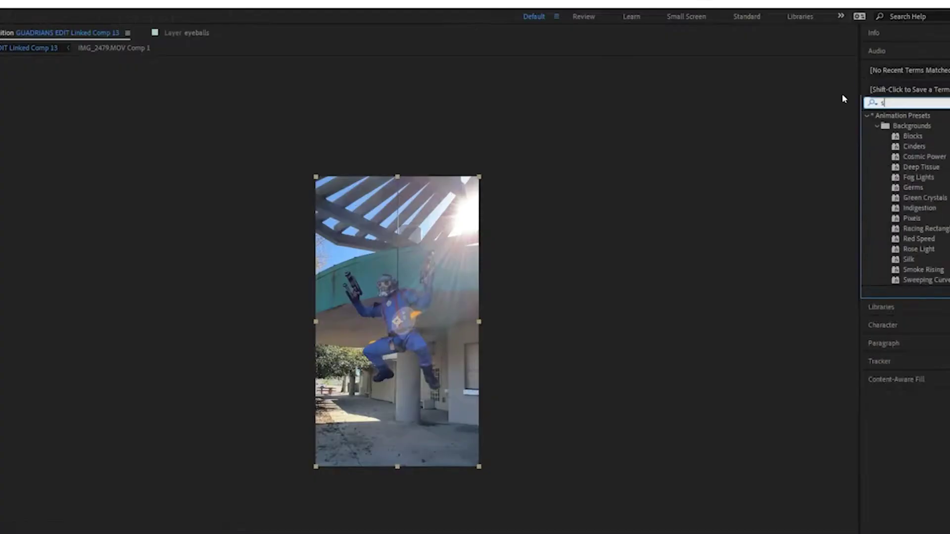
{"action": "type", "text": "imple wire"}
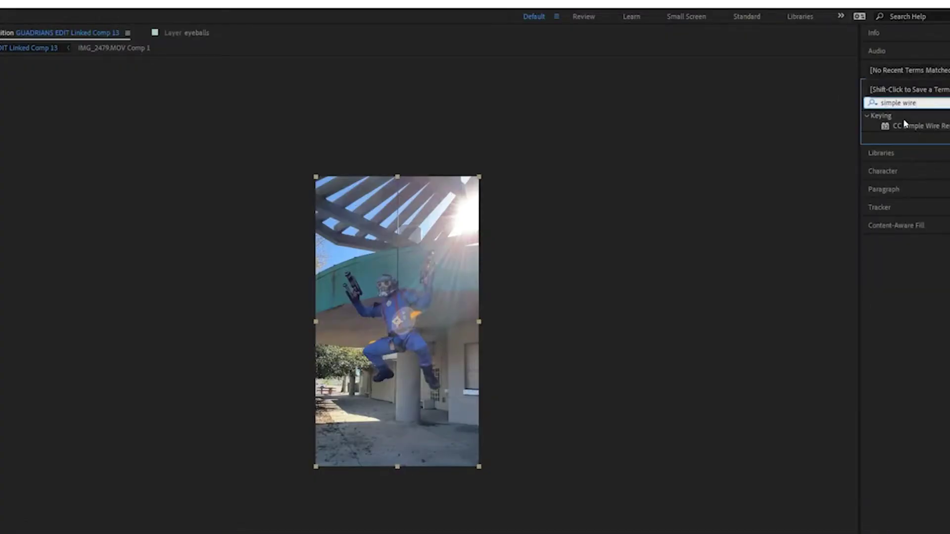
{"action": "left_click", "coordinate": [912, 125]}
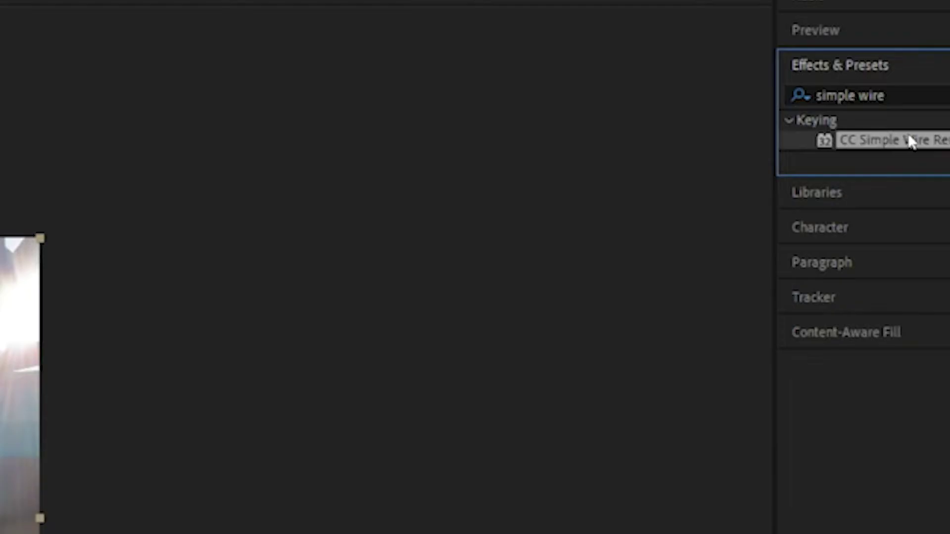
{"action": "left_click_drag", "start_coordinate": [911, 141], "coordinate": [304, 432]}
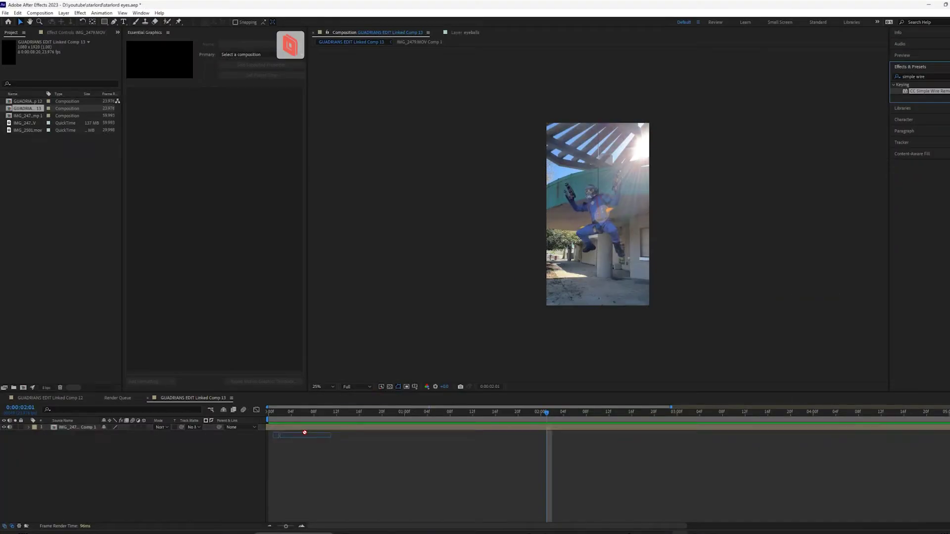
{"action": "scroll", "coordinate": [610, 184], "scroll_direction": "up", "scroll_amount": 2}
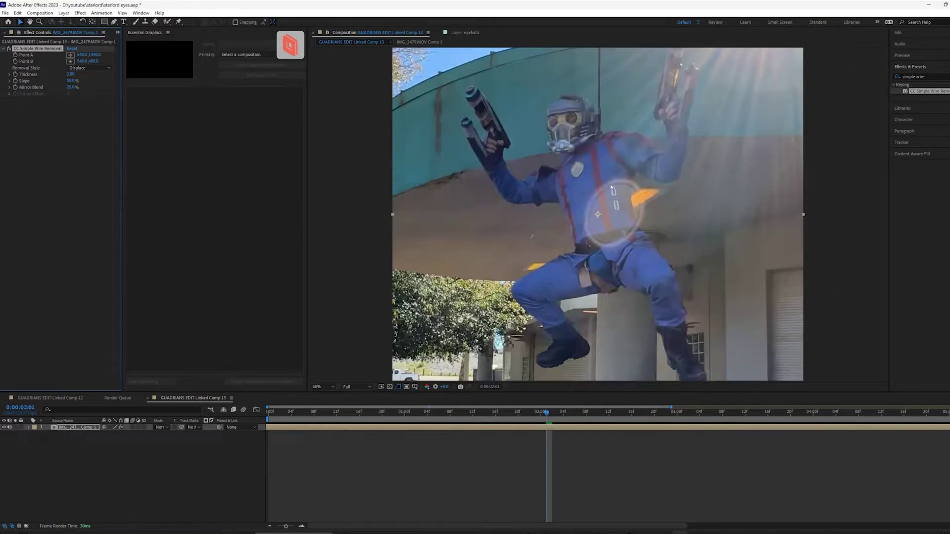
Step: Place Point A on the rope at the top of the frame
{"action": "scroll", "coordinate": [610, 184], "scroll_direction": "down", "scroll_amount": 1}
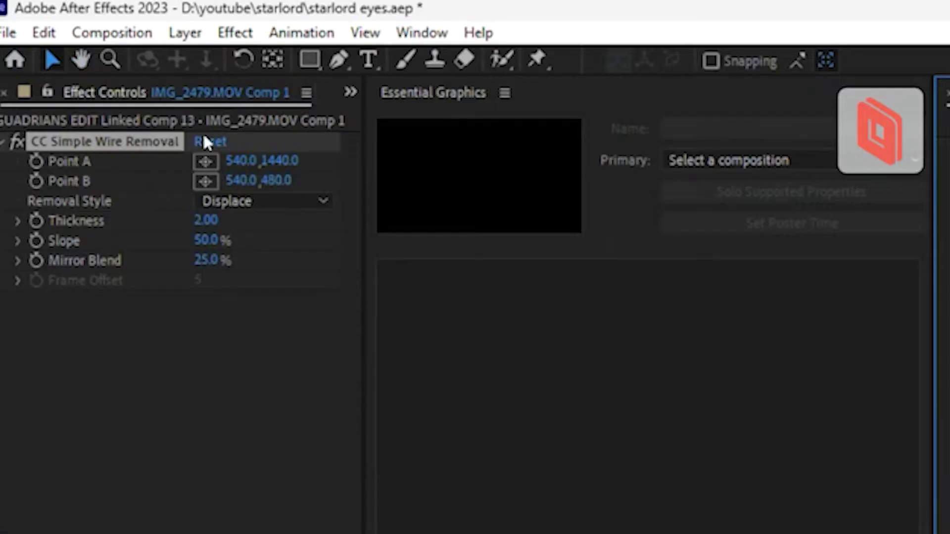
{"action": "left_click", "coordinate": [206, 162]}
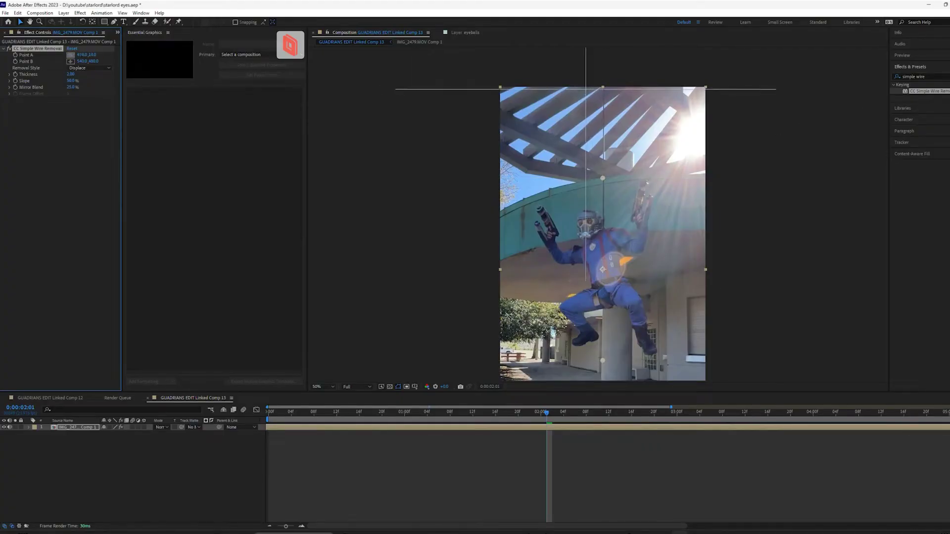
{"action": "left_click", "coordinate": [611, 87]}
{"action": "scroll", "coordinate": [630, 88], "scroll_direction": "up", "scroll_amount": 2}
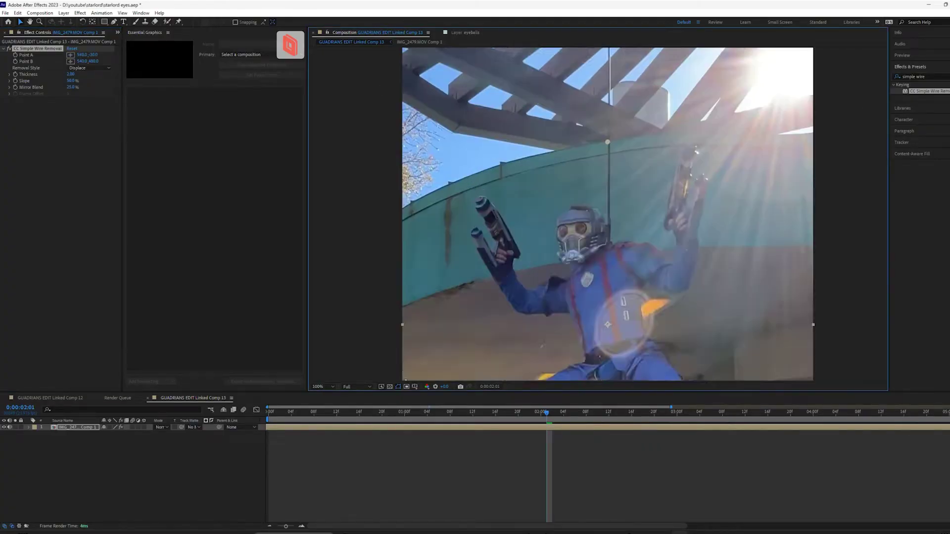
{"action": "left_click_drag", "start_coordinate": [595, 78], "coordinate": [593, 90]}
Step: Line Point B up with the rope at Star-Lord's helmet and increase the wire Thickness
{"action": "mouse_move", "coordinate": [612, 242]}
{"action": "left_mouse_down"}
{"action": "mouse_move", "coordinate": [611, 147]}
{"action": "mouse_move", "coordinate": [599, 249]}
{"action": "left_mouse_up"}
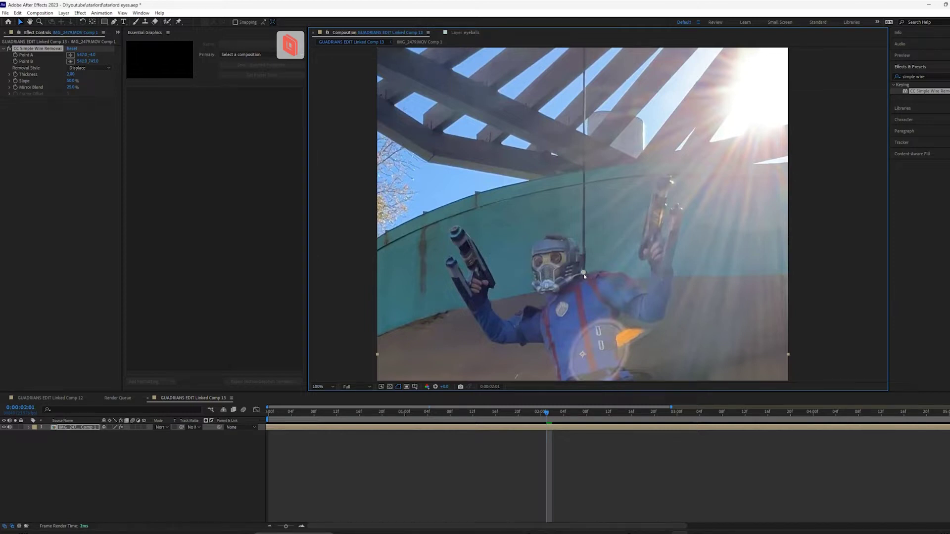
{"action": "left_click_drag", "start_coordinate": [588, 273], "coordinate": [585, 279]}
{"action": "scroll", "coordinate": [615, 242], "scroll_direction": "up", "scroll_amount": 2}
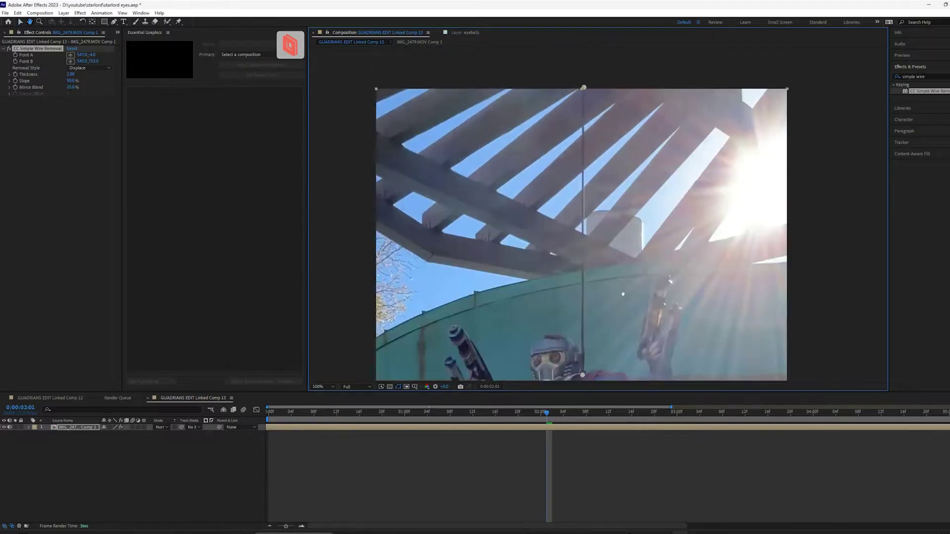
{"action": "left_click_drag", "start_coordinate": [624, 253], "coordinate": [616, 236]}
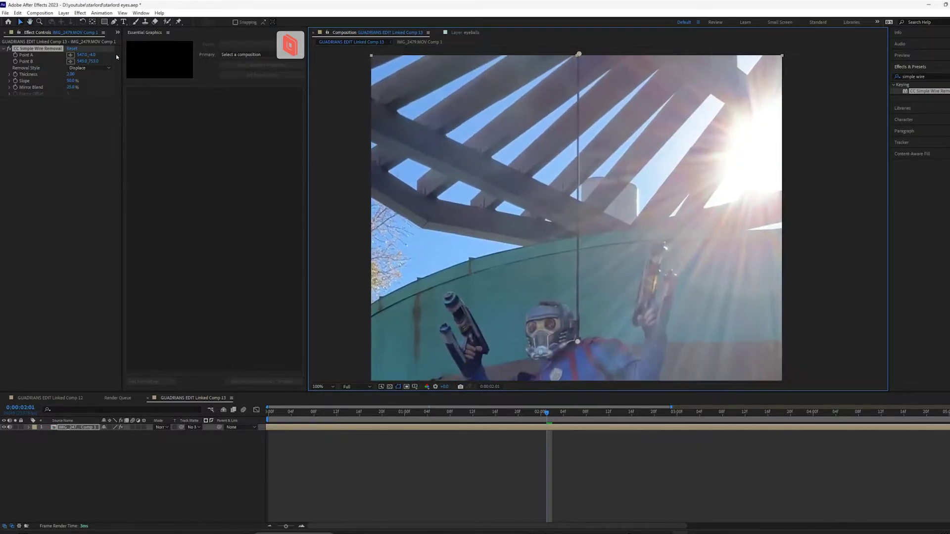
{"action": "left_click_drag", "start_coordinate": [72, 76], "coordinate": [103, 75]}
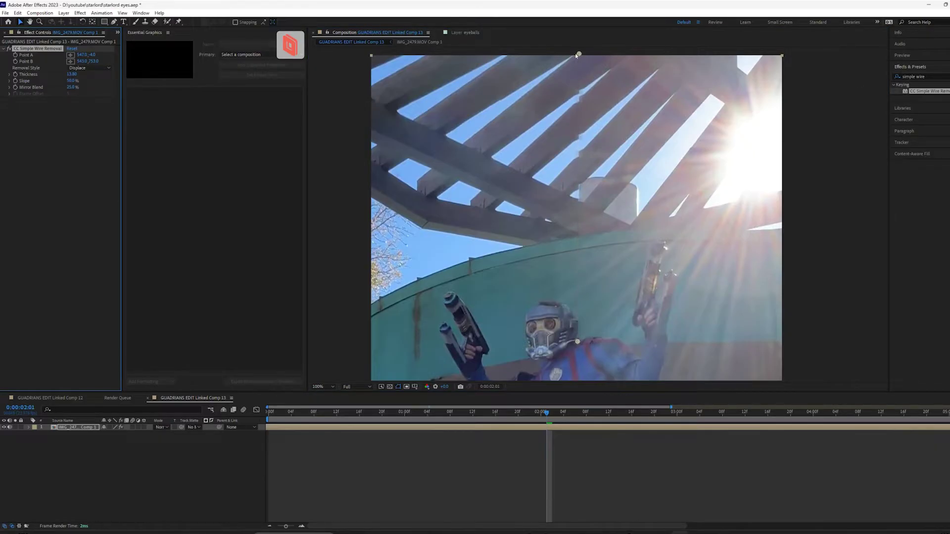
Step: Re-align Point A onto the rope at the top edge of the footage
{"action": "mouse_move", "coordinate": [578, 55]}
{"action": "left_mouse_down"}
{"action": "mouse_move", "coordinate": [568, 54]}
{"action": "mouse_move", "coordinate": [579, 56]}
{"action": "left_mouse_up"}
{"action": "scroll", "coordinate": [598, 213], "scroll_direction": "down", "scroll_amount": 4}
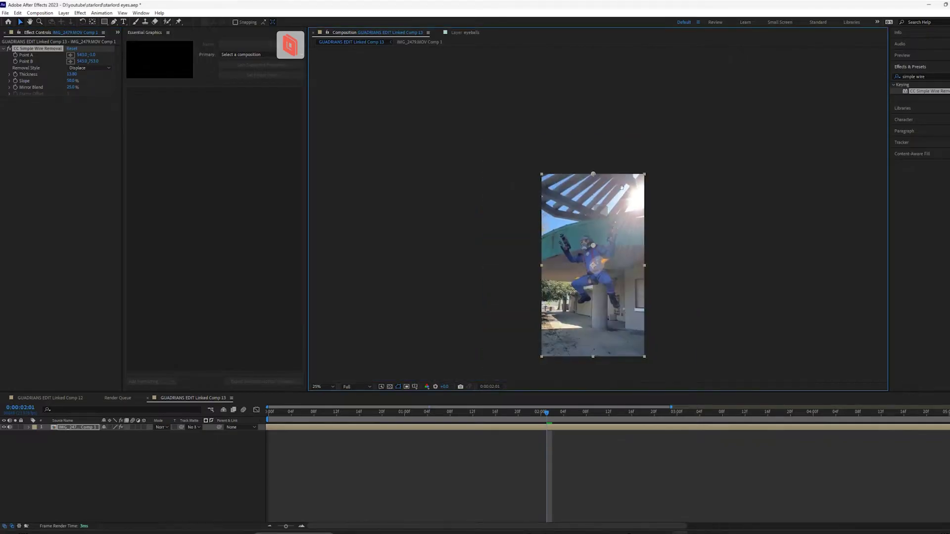
{"action": "scroll", "coordinate": [619, 180], "scroll_direction": "up", "scroll_amount": 4}
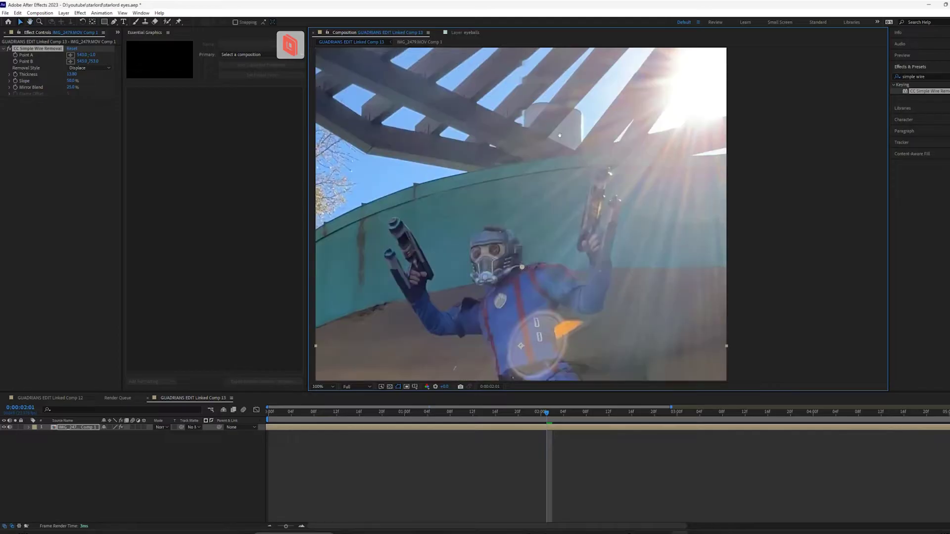
{"action": "left_click_drag", "start_coordinate": [560, 135], "coordinate": [557, 179]}
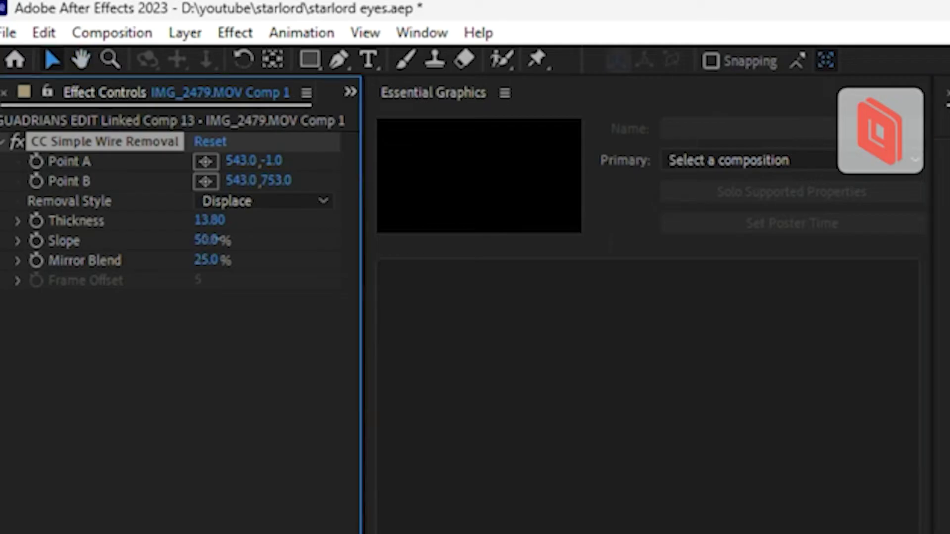
Step: Retune the wire removal's Slope and raise Mirror Blend to about 37%
{"action": "left_click_drag", "start_coordinate": [77, 80], "coordinate": [31, 84]}
{"action": "left_click_drag", "start_coordinate": [83, 246], "coordinate": [92, 242]}
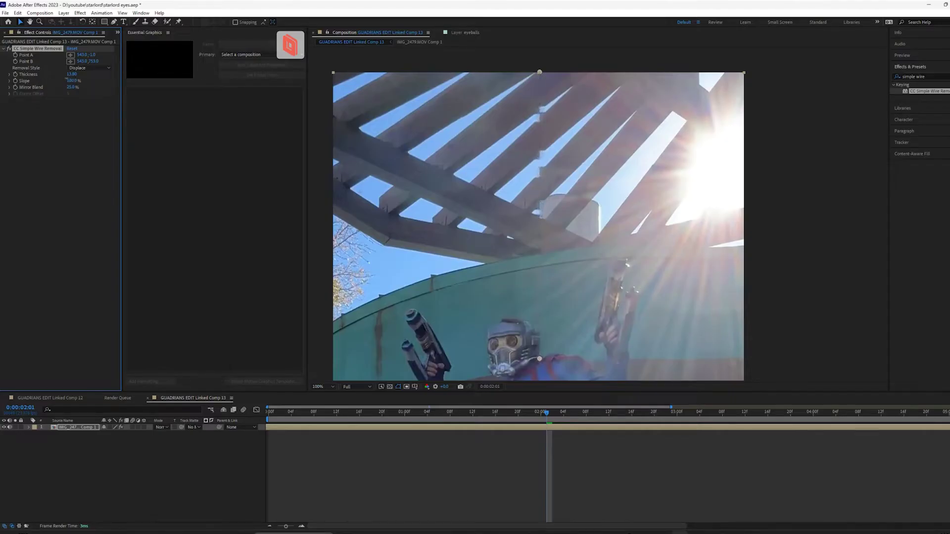
{"action": "left_click_drag", "start_coordinate": [66, 80], "coordinate": [37, 80]}
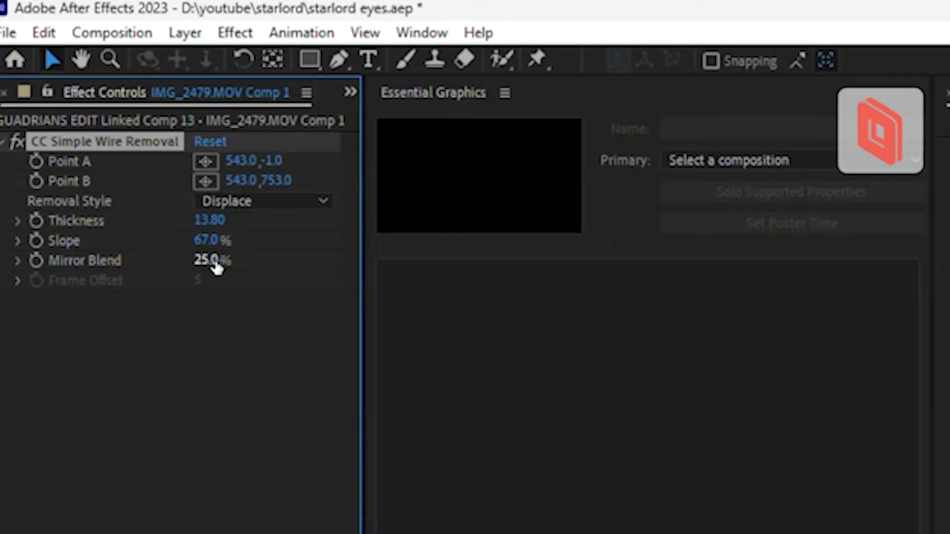
{"action": "mouse_move", "coordinate": [216, 267]}
{"action": "left_mouse_down"}
{"action": "mouse_move", "coordinate": [203, 263]}
{"action": "mouse_move", "coordinate": [217, 263]}
{"action": "left_mouse_up"}
{"action": "left_click", "coordinate": [247, 205]}
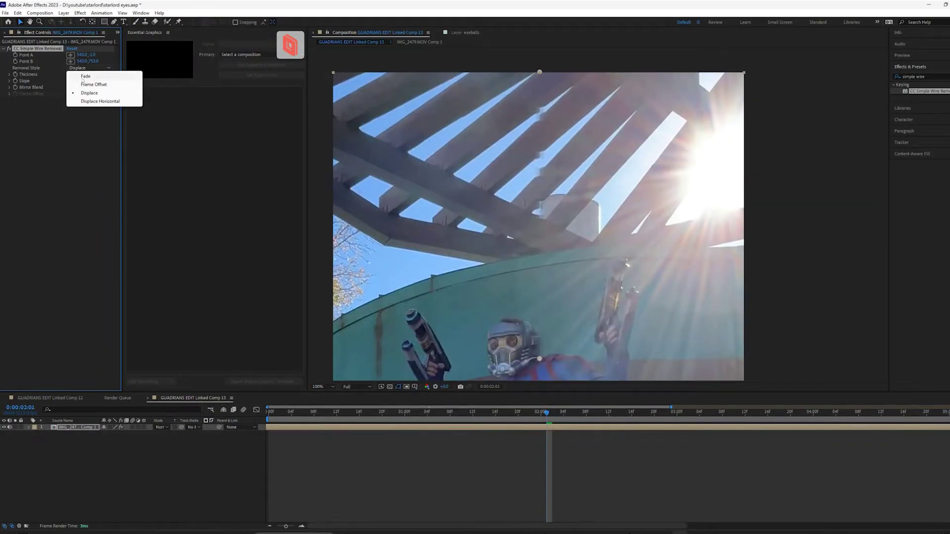
Step: Try the Fade, Frame Offset and Displace removal styles, then settle on Displace Horizontal
{"action": "left_click", "coordinate": [86, 77]}
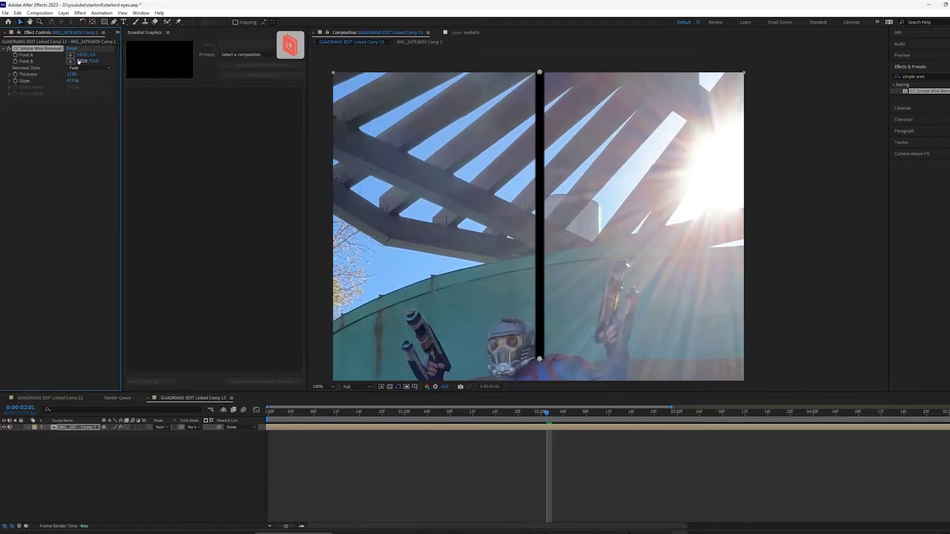
{"action": "left_click", "coordinate": [102, 70]}
{"action": "left_click", "coordinate": [106, 83]}
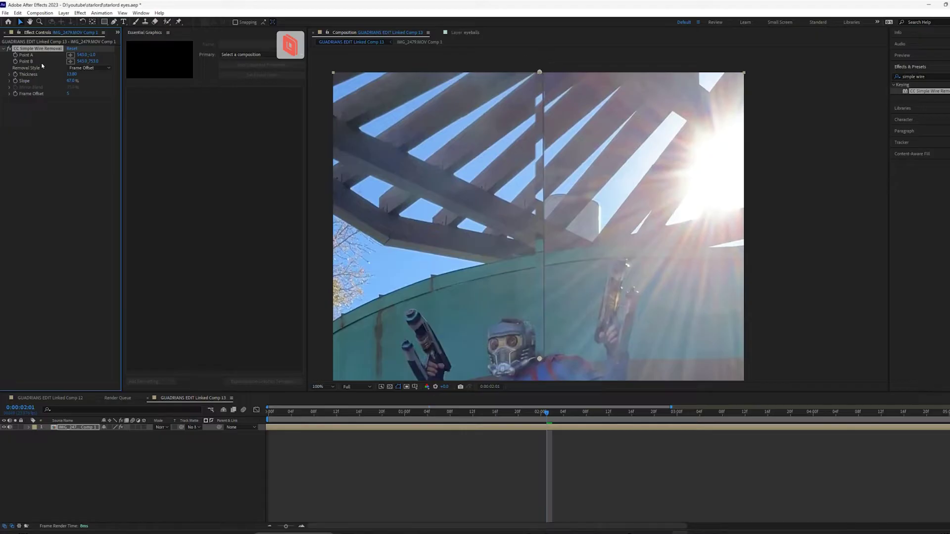
{"action": "left_click", "coordinate": [99, 69]}
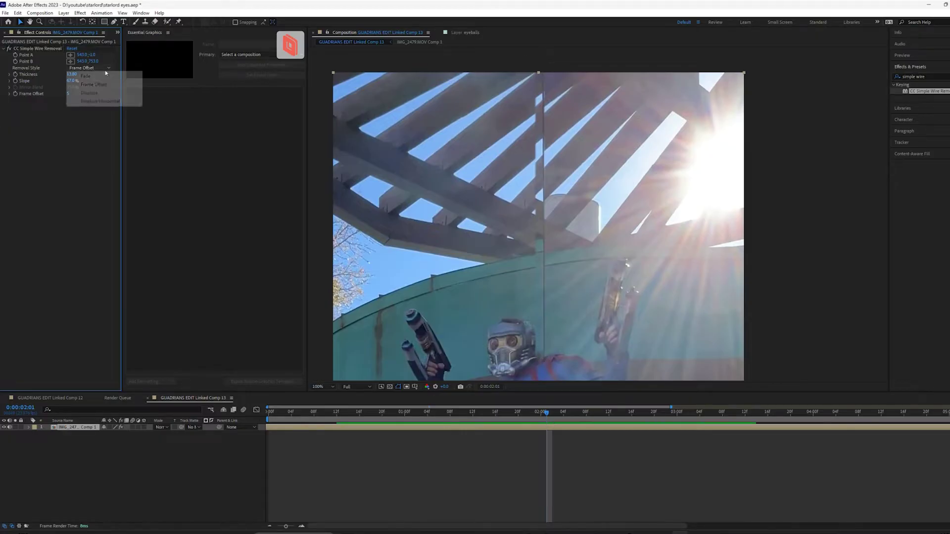
{"action": "left_click", "coordinate": [90, 93]}
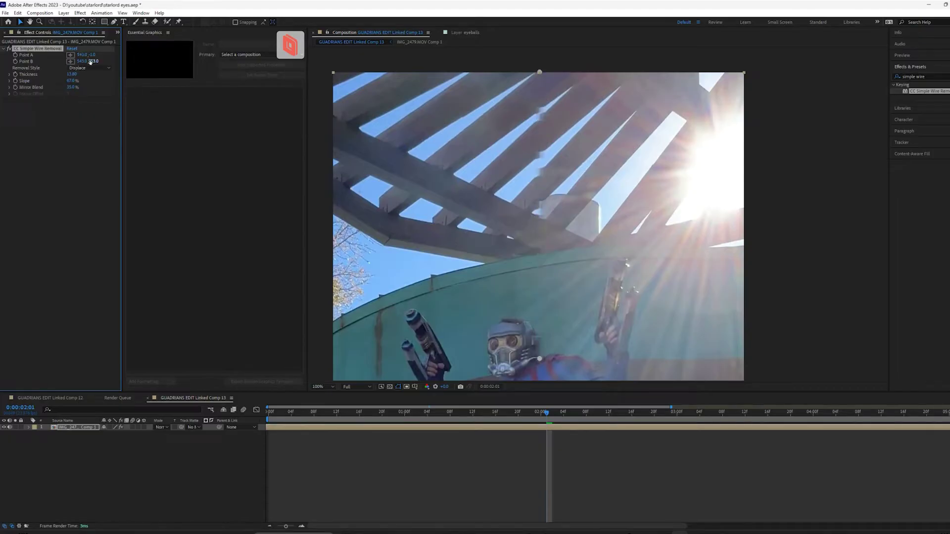
{"action": "left_click", "coordinate": [94, 67]}
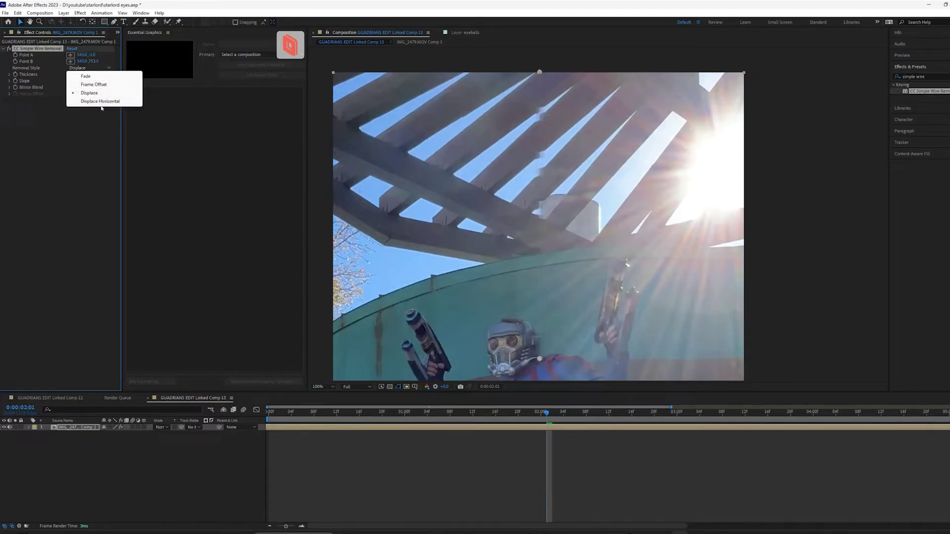
{"action": "left_click", "coordinate": [101, 101]}
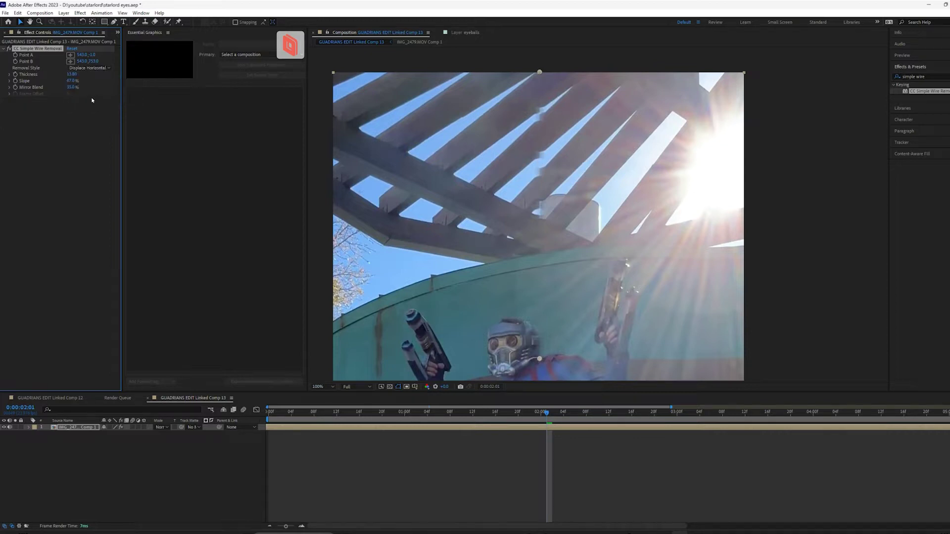
{"action": "scroll", "coordinate": [381, 331], "scroll_direction": "down", "scroll_amount": 2}
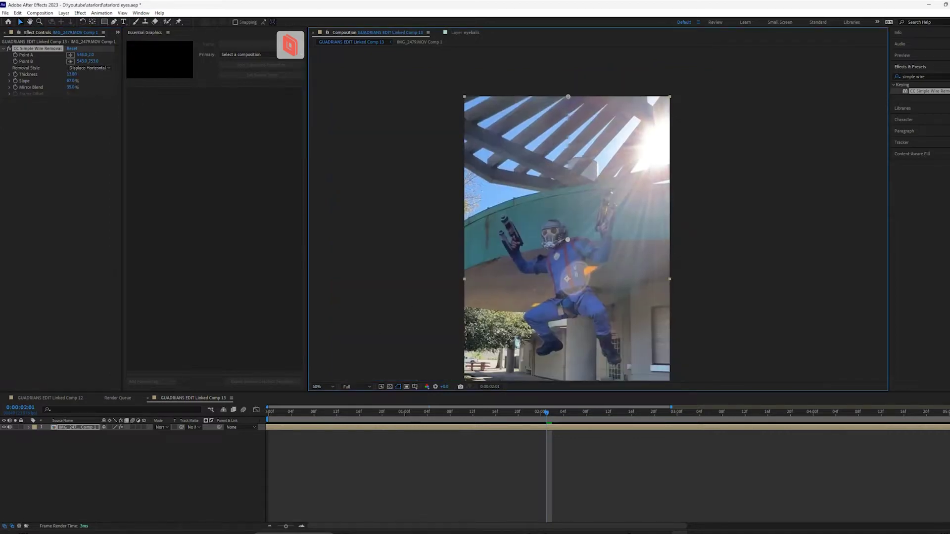
{"action": "left_click", "coordinate": [15, 71]}
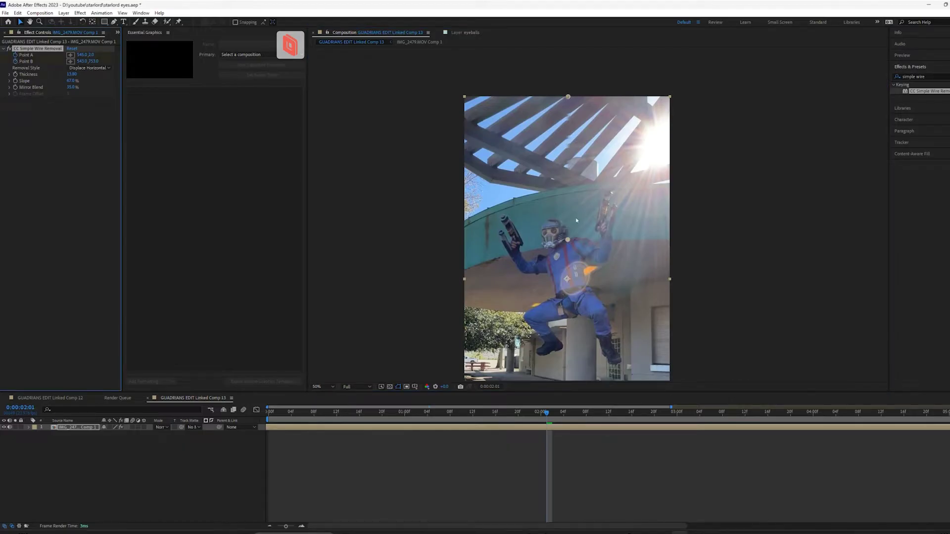
Step: Keyframe Point A and Point B onto the rope at about 1:08
{"action": "scroll", "coordinate": [593, 236], "scroll_direction": "up", "scroll_amount": 2}
{"action": "key", "text": "Page_Down"}
{"action": "key", "text": "Page_Down"}
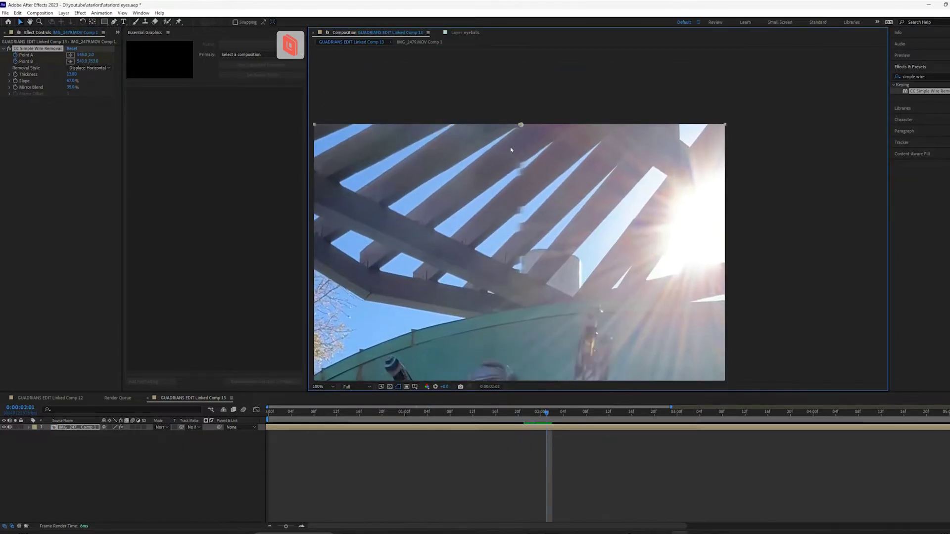
{"action": "left_click_drag", "start_coordinate": [516, 128], "coordinate": [530, 126]}
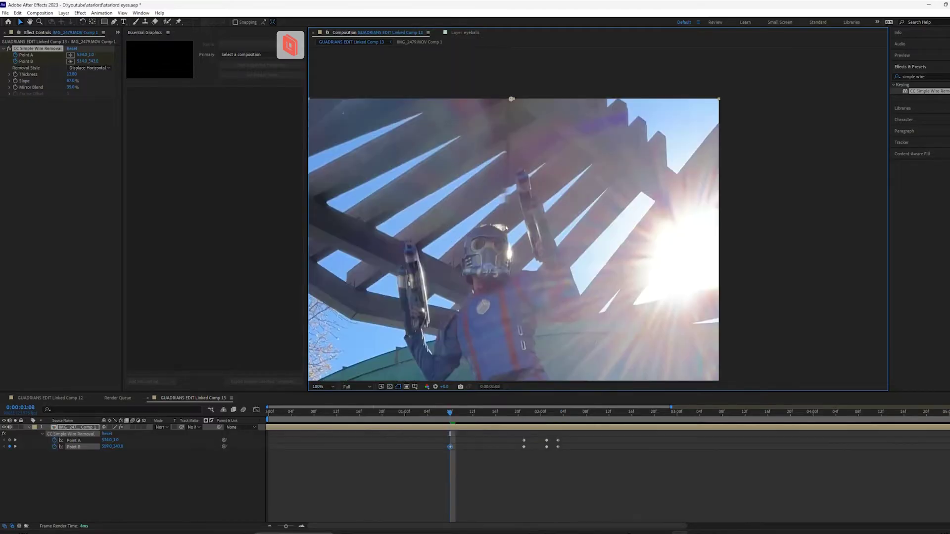
{"action": "left_click_drag", "start_coordinate": [511, 100], "coordinate": [508, 99]}
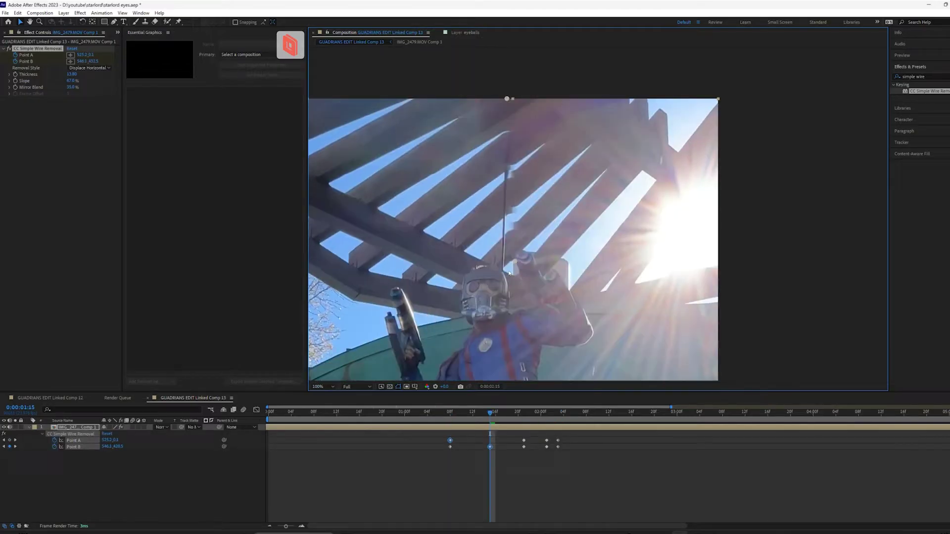
{"action": "left_click_drag", "start_coordinate": [503, 232], "coordinate": [505, 274]}
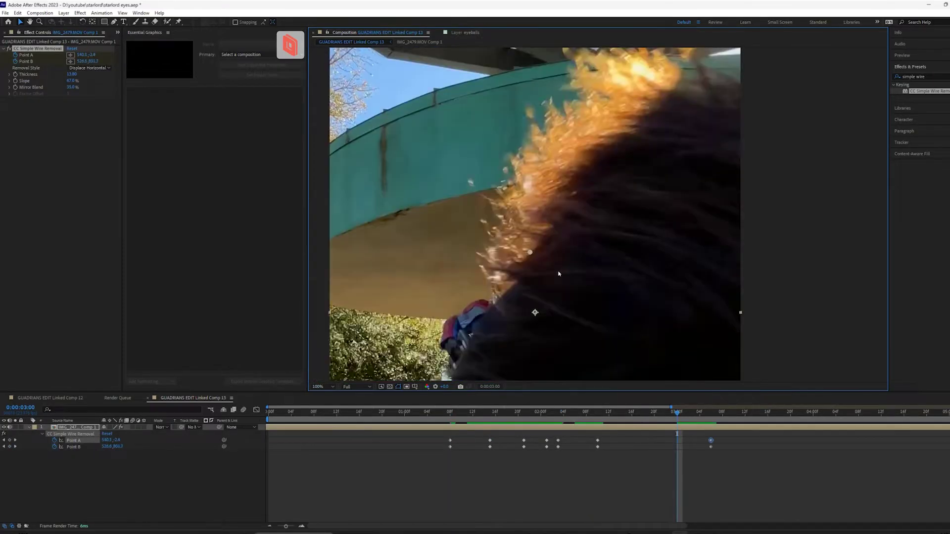
Step: Align Point B with the rope at 3:04 at 200% zoom, then preview the removal
{"action": "key", "text": "Page_Down"}
{"action": "key", "text": "Page_Down"}
{"action": "key", "text": "Page_Down"}
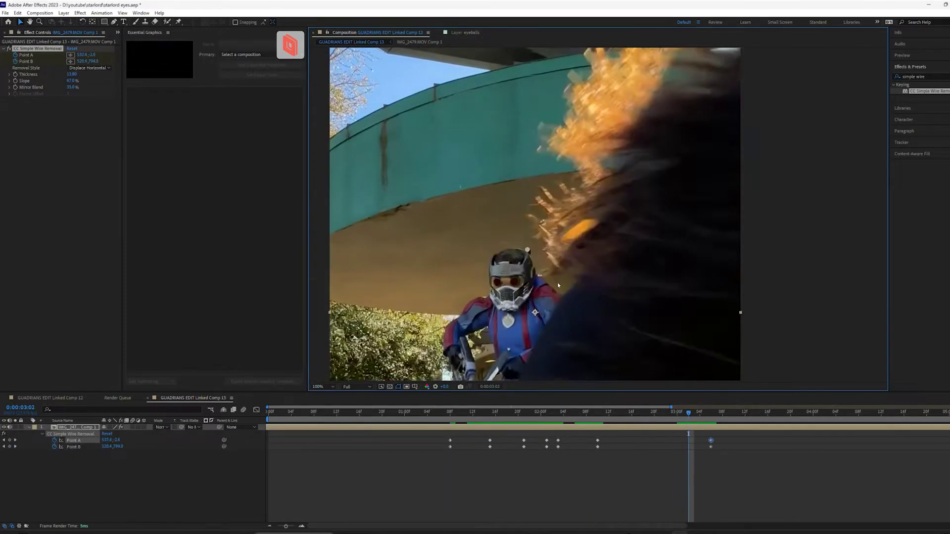
{"action": "key", "text": "Page_Up"}
{"action": "key", "text": "Page_Up"}
{"action": "key", "text": "Page_Down"}
{"action": "key", "text": "Page_Down"}
{"action": "key", "text": "Page_Down"}
{"action": "key", "text": "Page_Down"}
{"action": "key", "text": "Page_Down"}
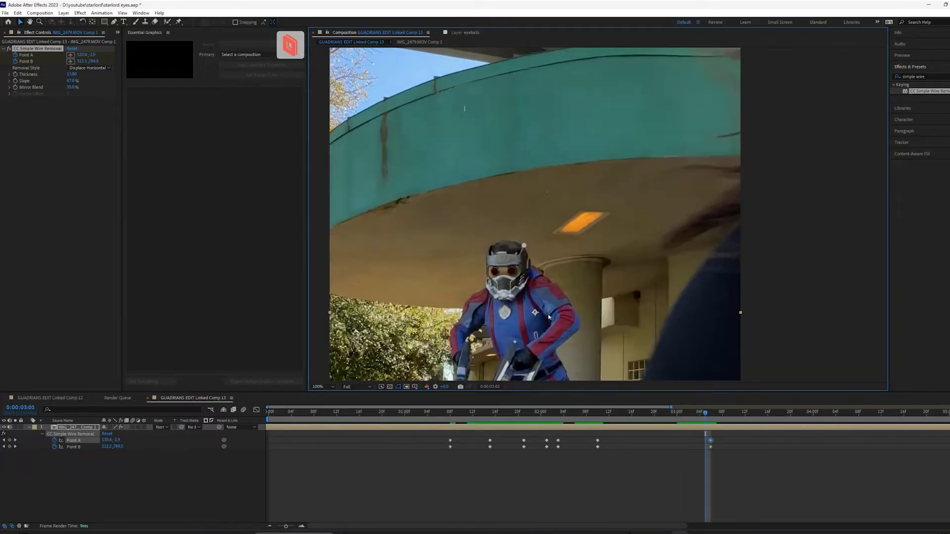
{"action": "key", "text": "period"}
{"action": "key", "text": "Page_Up"}
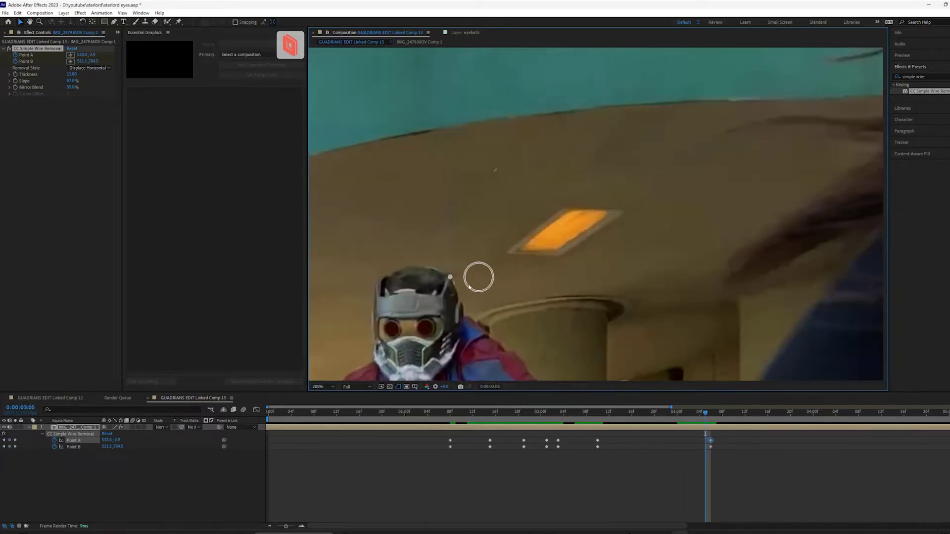
{"action": "key", "text": "Page_Up"}
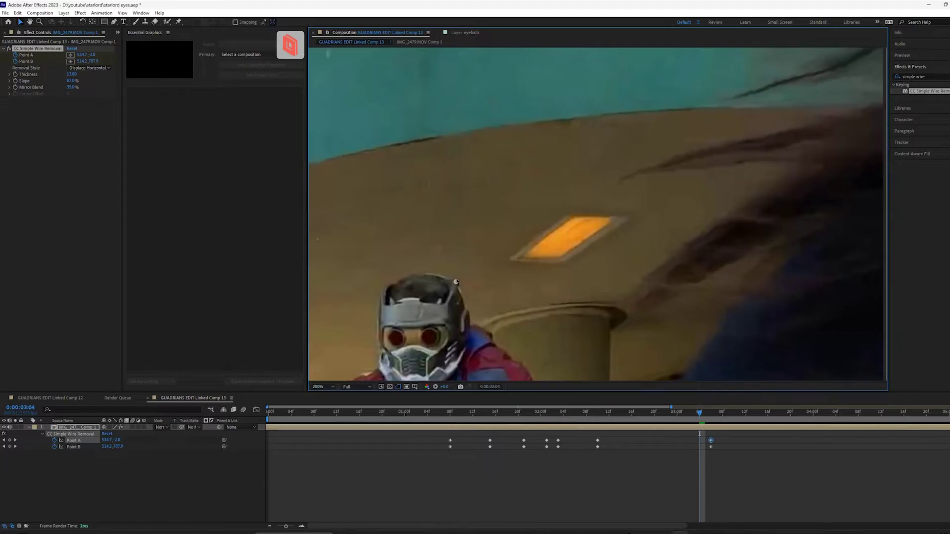
{"action": "left_click_drag", "start_coordinate": [453, 280], "coordinate": [456, 282]}
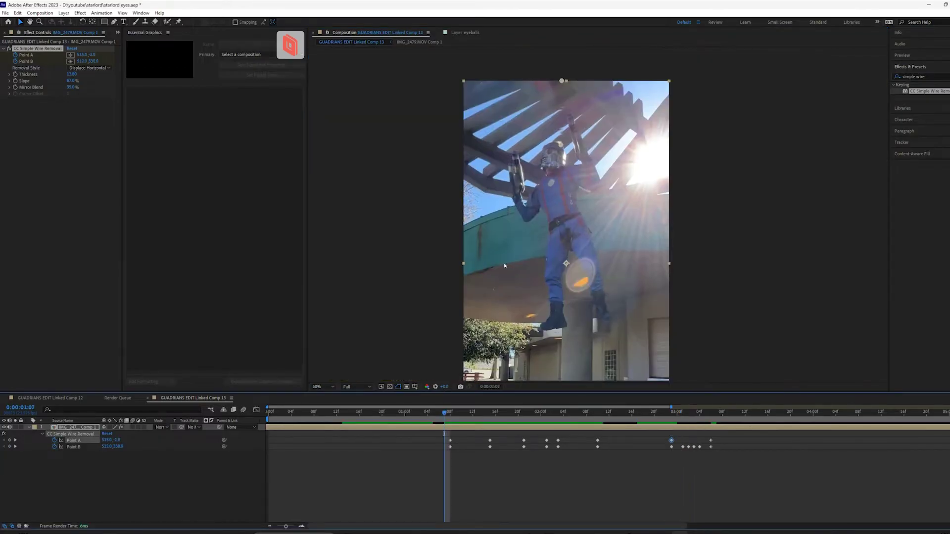
{"action": "key", "text": "comma"}
{"action": "key", "text": "space"}
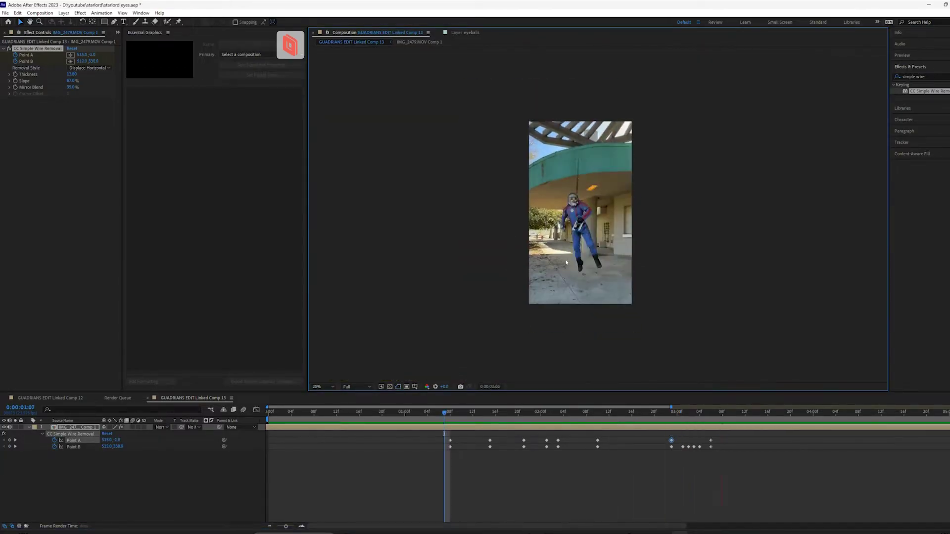
Step: Stop the preview and shift Point A onto the rope at 50% view
{"action": "key", "text": "space"}
{"action": "key", "text": "period"}
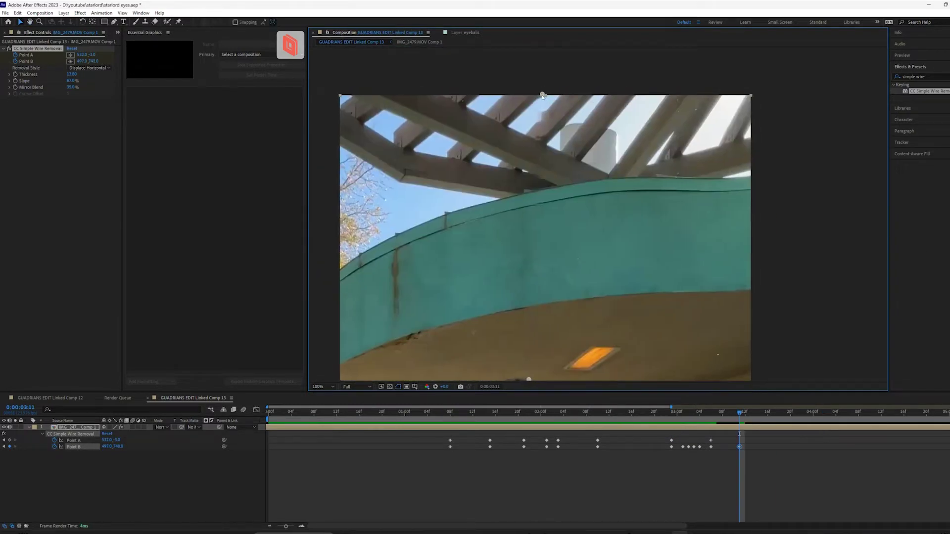
{"action": "left_click_drag", "start_coordinate": [542, 95], "coordinate": [540, 92]}
Step: Keyframe Point B on the rope at 4:04, then review playback around 3:03–3:07
{"action": "key", "text": "Page_Down"}
{"action": "key", "text": "Page_Down"}
{"action": "key", "text": "Page_Down"}
{"action": "key", "text": "Page_Down"}
{"action": "key", "text": "Page_Down"}
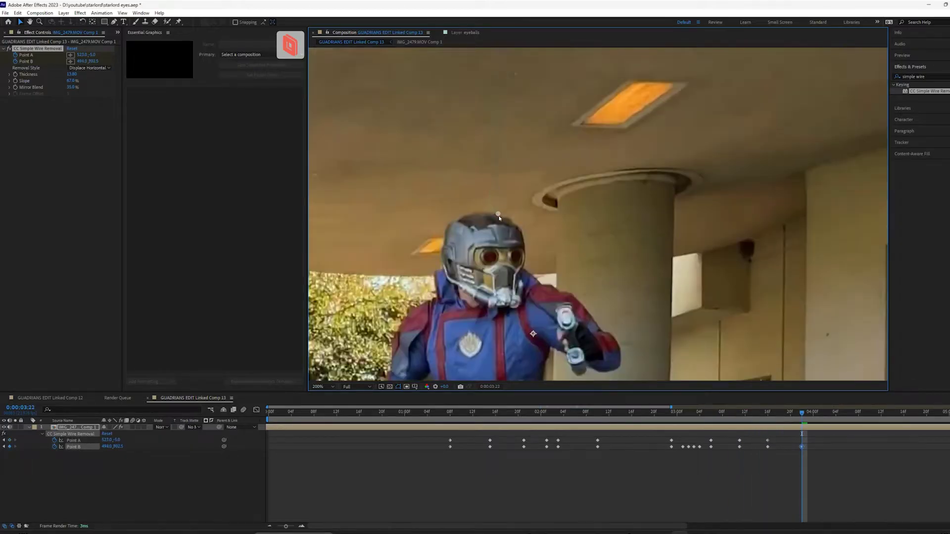
{"action": "key", "text": "Page_Down"}
{"action": "key", "text": "Page_Down"}
{"action": "key", "text": "Page_Down"}
{"action": "key", "text": "Page_Down"}
{"action": "key", "text": "Page_Down"}
{"action": "key", "text": "Page_Down"}
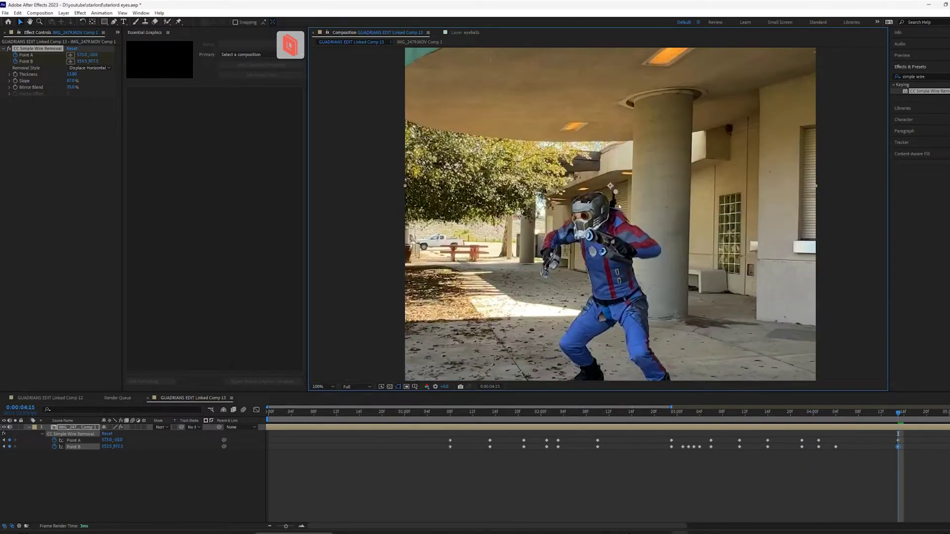
{"action": "left_click_drag", "start_coordinate": [616, 192], "coordinate": [614, 204]}
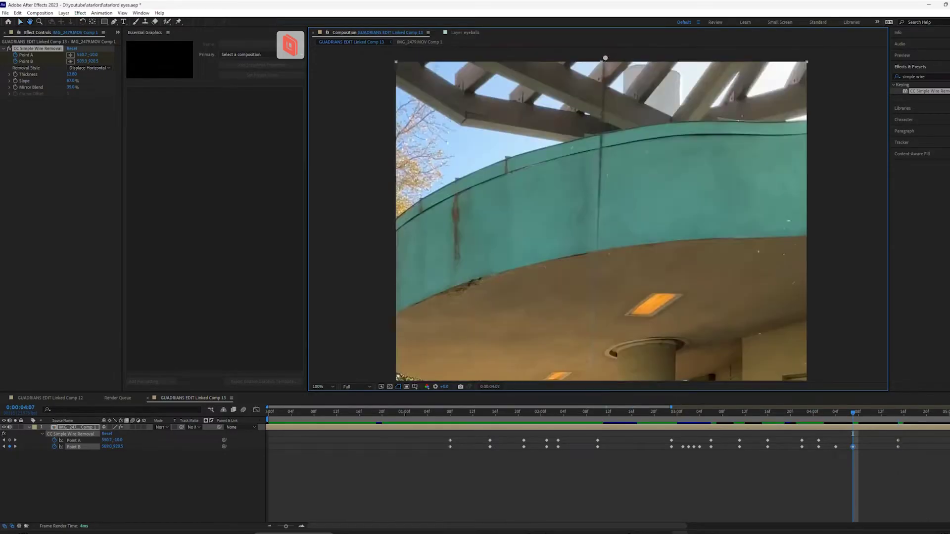
{"action": "left_click", "coordinate": [716, 412]}
{"action": "key", "text": "comma"}
{"action": "key", "text": "space"}
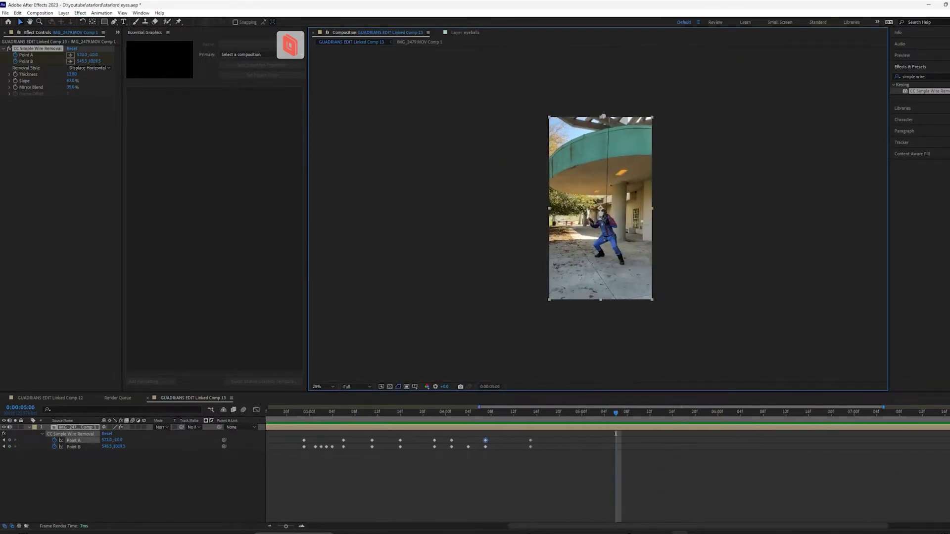
{"action": "left_click", "coordinate": [328, 413]}
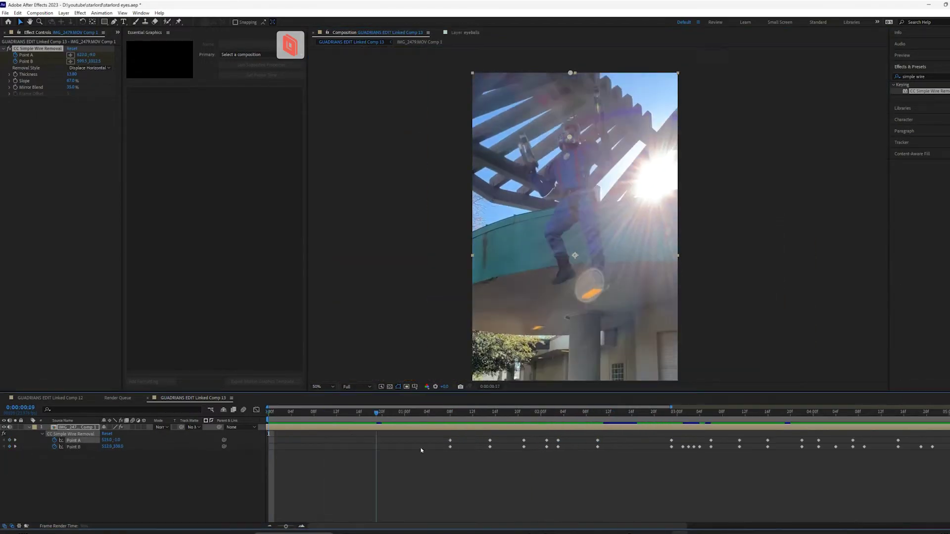
Step: Zoom the viewer out to 25% to preview the finished wire removal
{"action": "scroll", "coordinate": [544, 213], "scroll_direction": "down", "scroll_amount": 2}
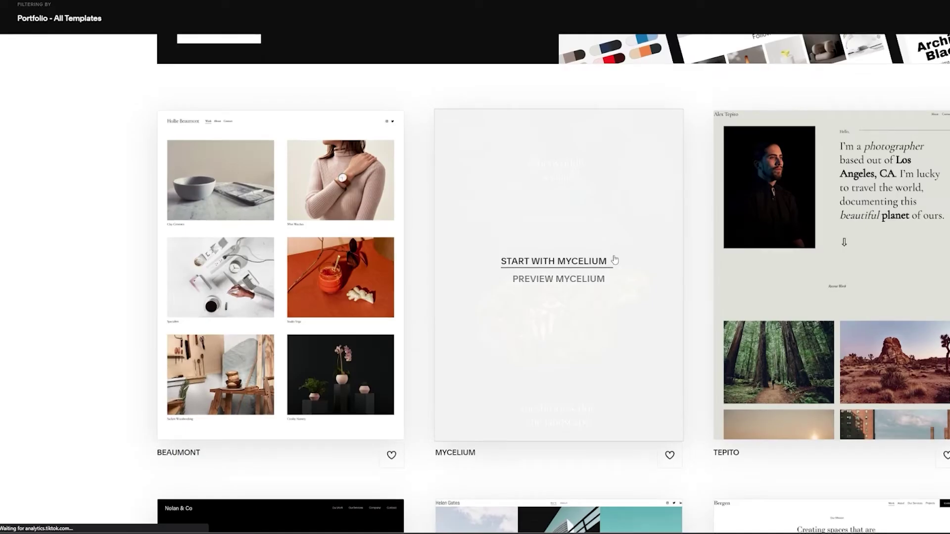
Step: Scroll down through the Squarespace portfolio templates gallery
{"action": "scroll", "coordinate": [615, 260], "scroll_direction": "down", "scroll_amount": 3}
{"action": "scroll", "coordinate": [615, 260], "scroll_direction": "down", "scroll_amount": 8}
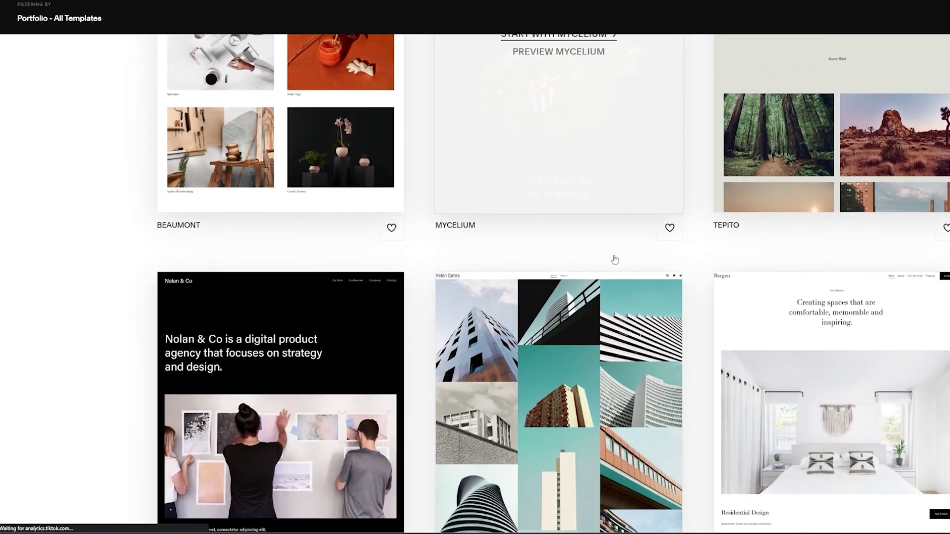
{"action": "scroll", "coordinate": [615, 260], "scroll_direction": "down", "scroll_amount": 1}
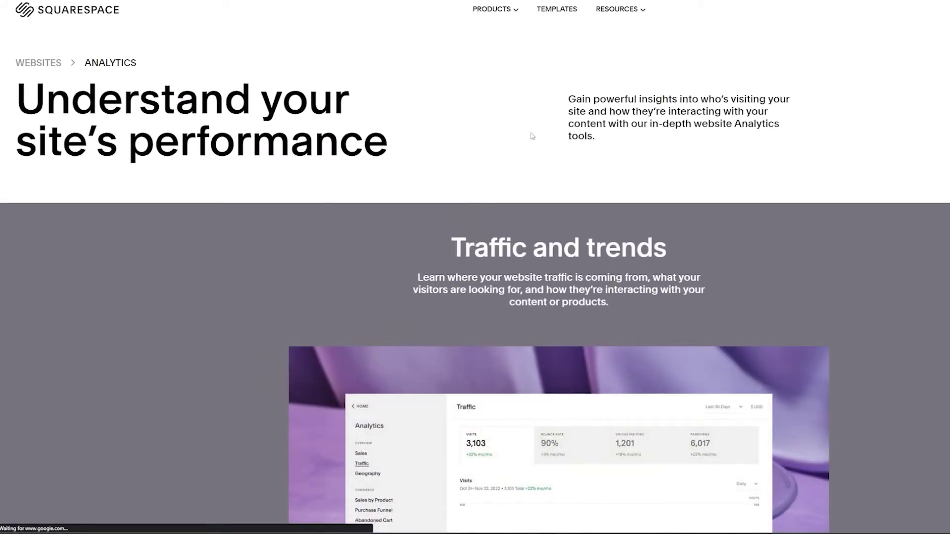
{"action": "scroll", "coordinate": [745, 135], "scroll_direction": "down", "scroll_amount": 5}
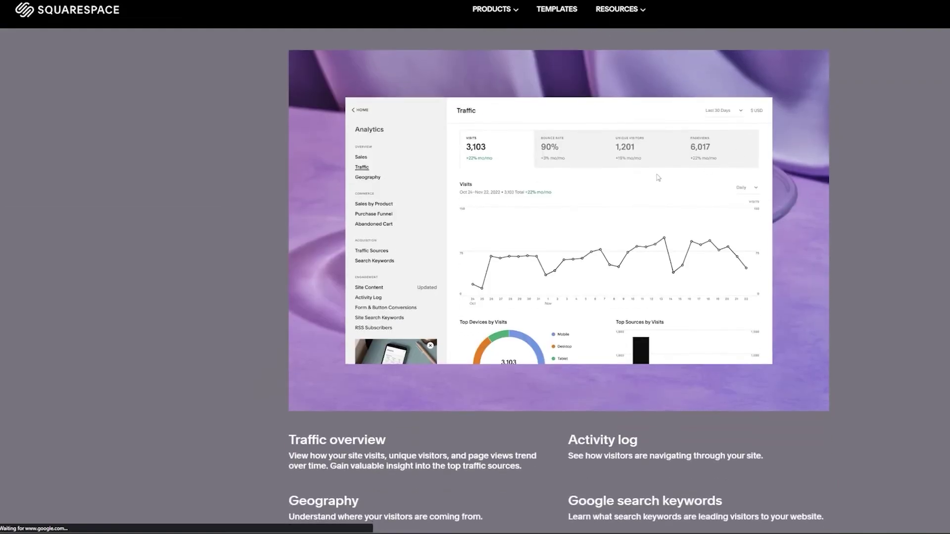
{"action": "key", "text": "ctrl+plus"}
{"action": "key", "text": "ctrl+plus"}
{"action": "key", "text": "ctrl+plus"}
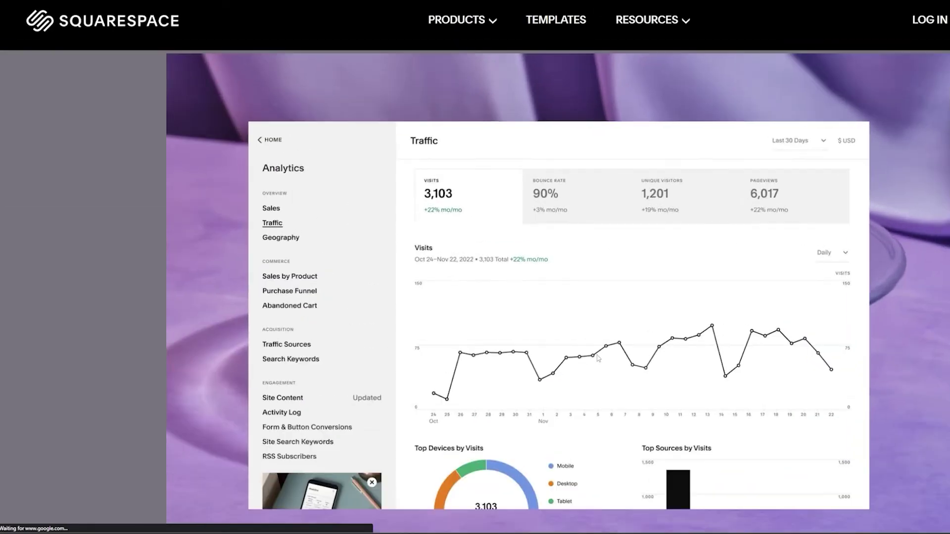
{"action": "scroll", "coordinate": [598, 359], "scroll_direction": "down", "scroll_amount": 1}
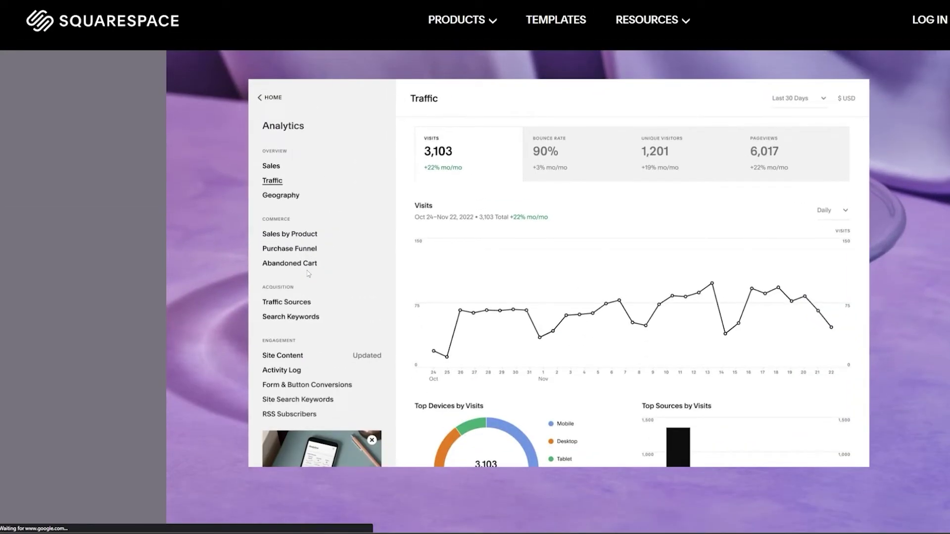
{"action": "key", "text": "ctrl+0"}
{"action": "scroll", "coordinate": [755, 185], "scroll_direction": "down", "scroll_amount": 5}
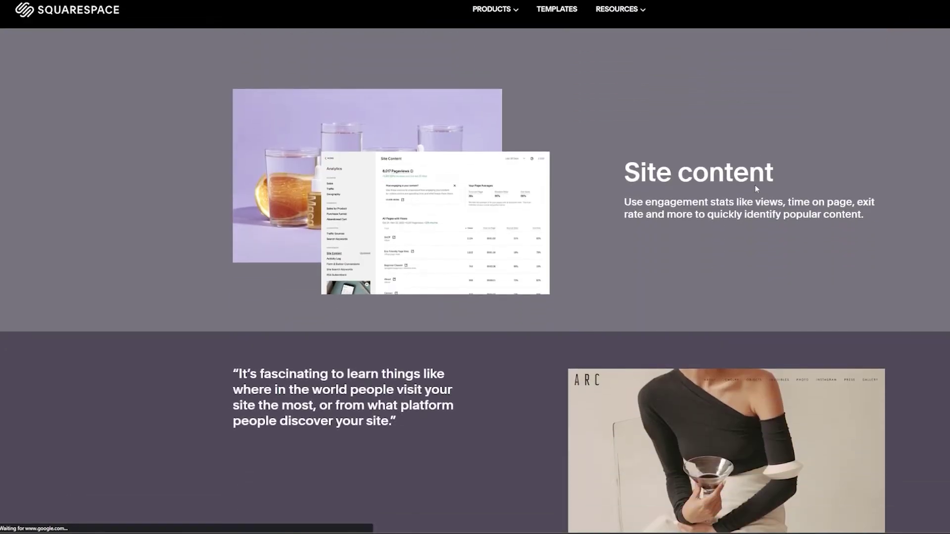
{"action": "scroll", "coordinate": [755, 185], "scroll_direction": "down", "scroll_amount": 7}
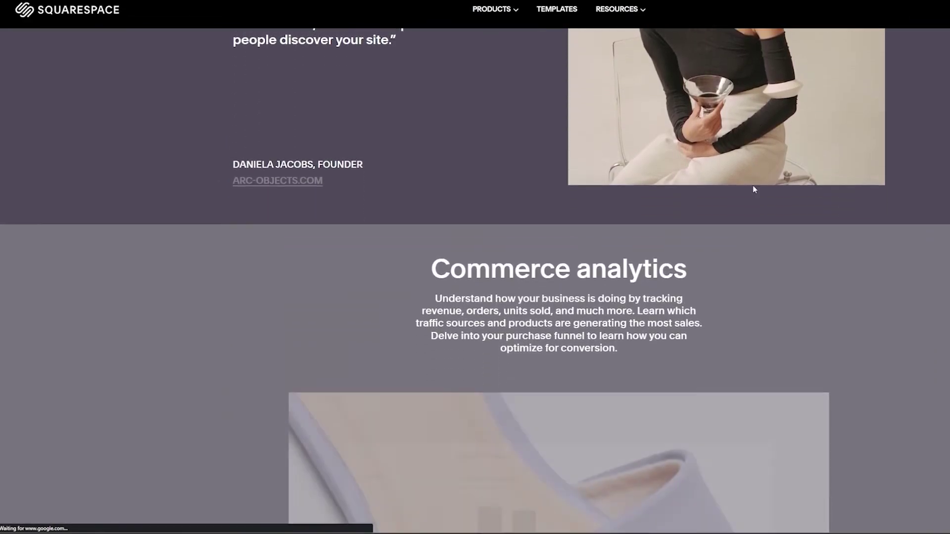
{"action": "scroll", "coordinate": [753, 189], "scroll_direction": "down", "scroll_amount": 4}
{"action": "scroll", "coordinate": [559, 297], "scroll_direction": "up", "scroll_amount": 2}
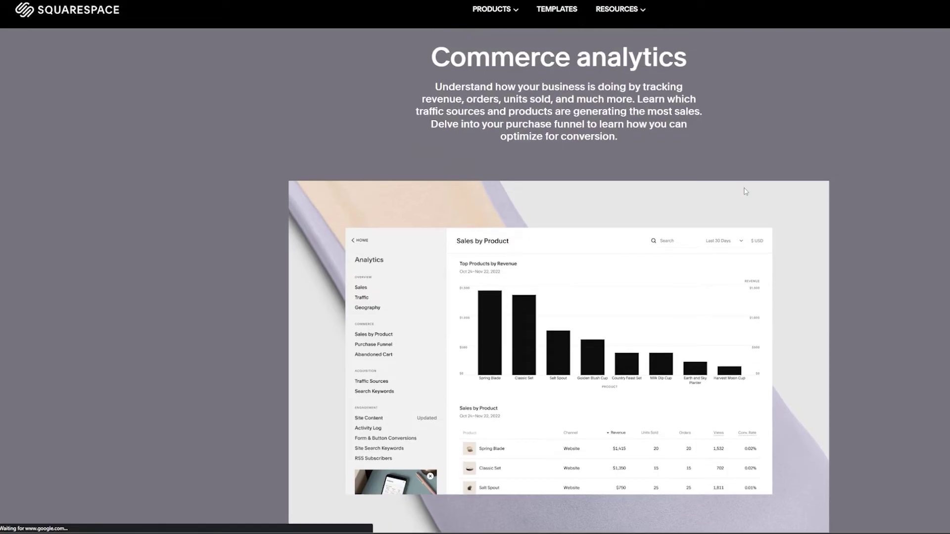
{"action": "key", "text": "ctrl+minus"}
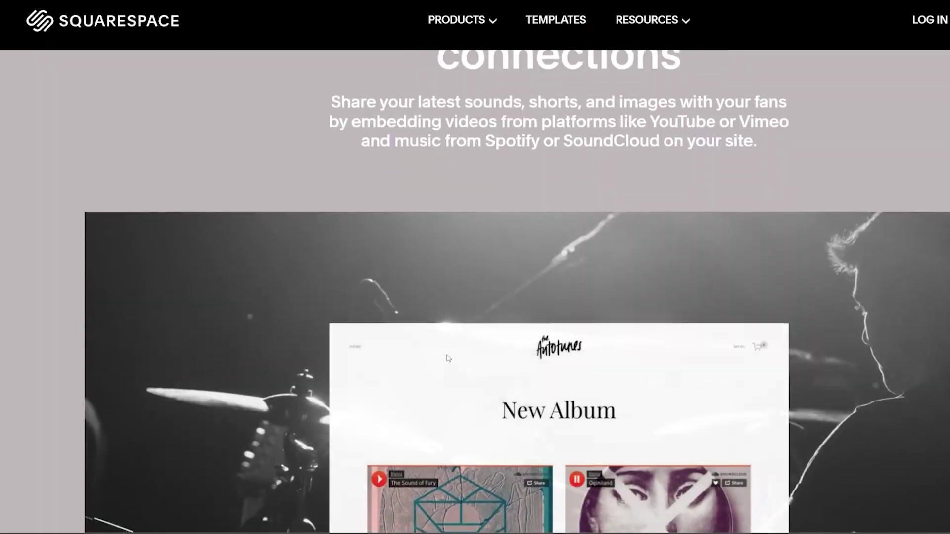
{"action": "scroll", "coordinate": [446, 354], "scroll_direction": "down", "scroll_amount": 2}
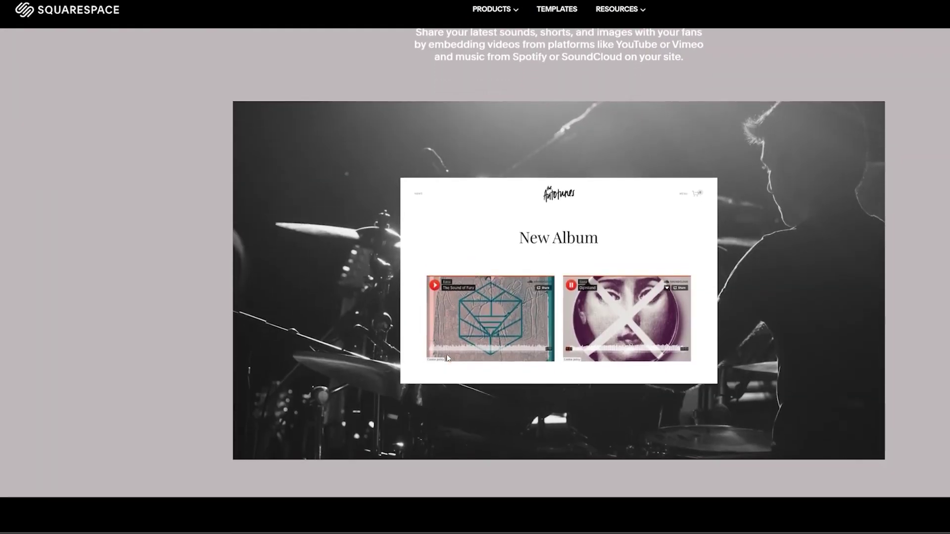